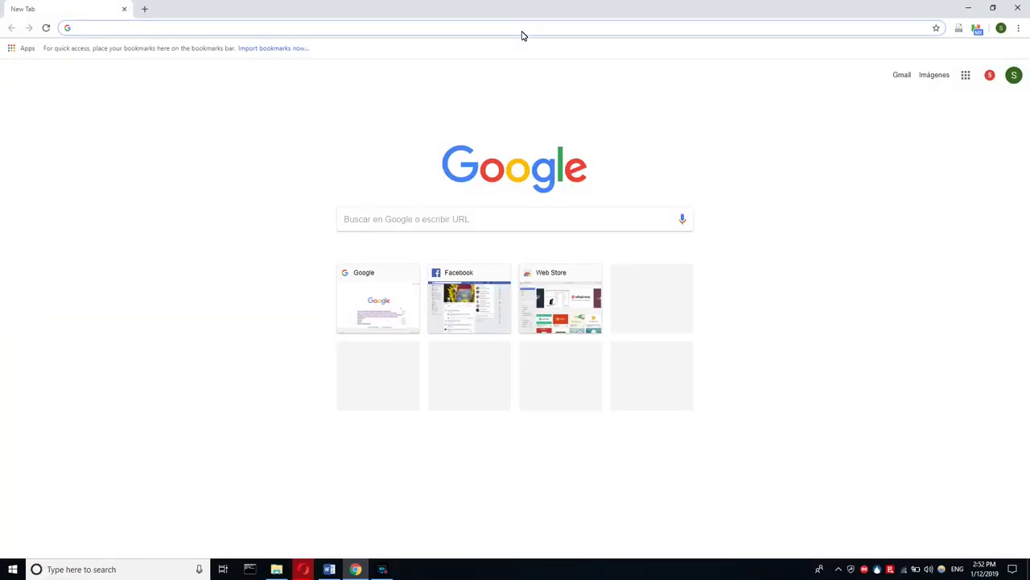
- Search Google for 'dd-wrt' from the new tab's address bar
text(1)
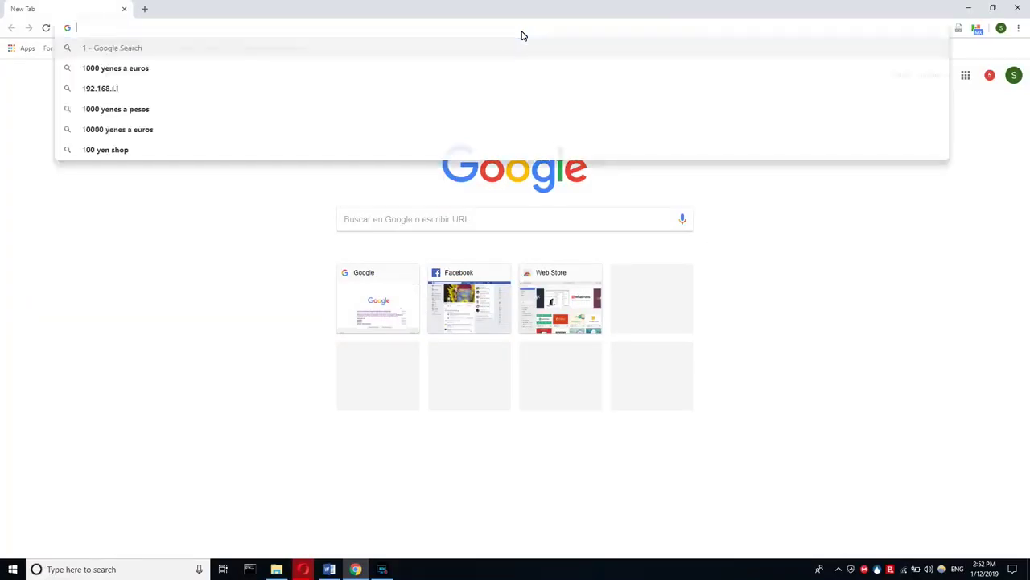
key(BackSpace)
text(dd-wrt)
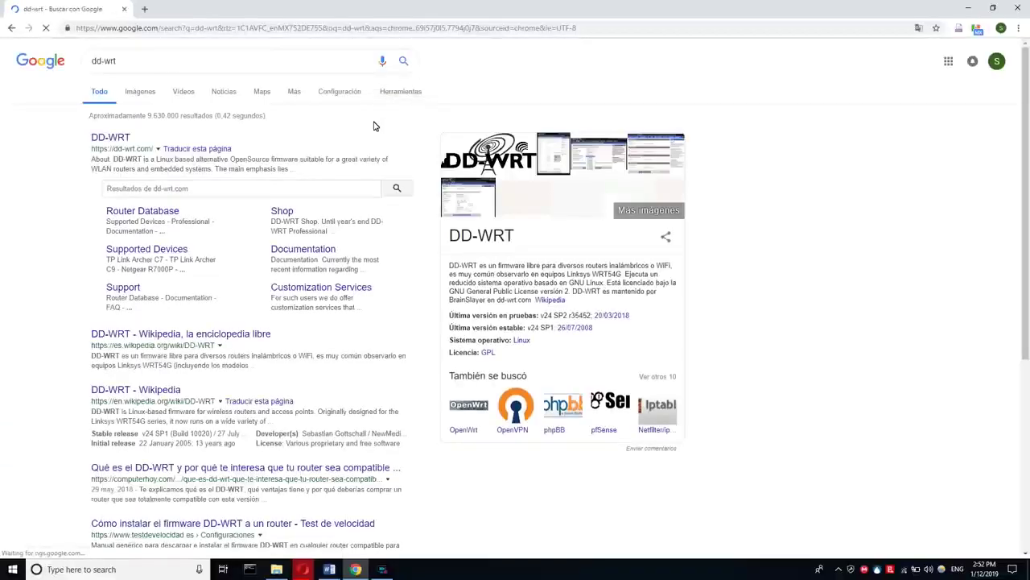
- Open the official dd-wrt.com result and go to its Router Database via DOWNLOADS
click(110, 138)
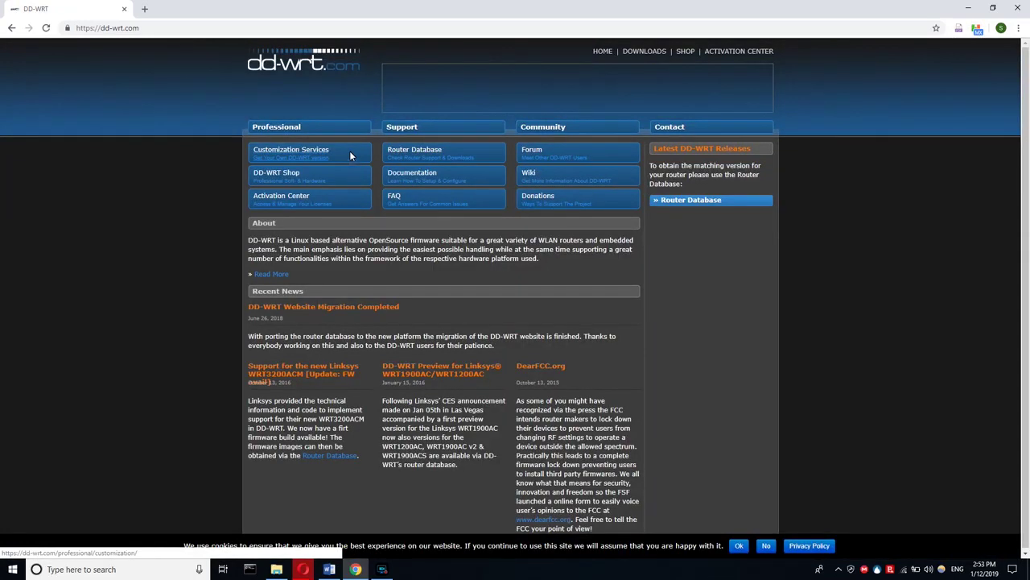
click(652, 54)
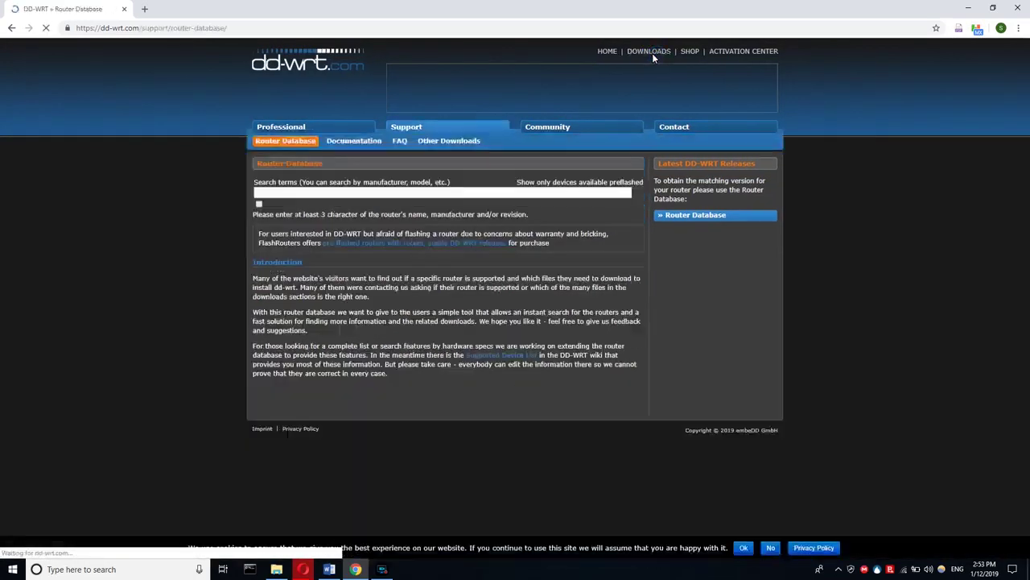
- Search the Router Database for r8000 and open the Netgear R8000 entry
click(333, 32)
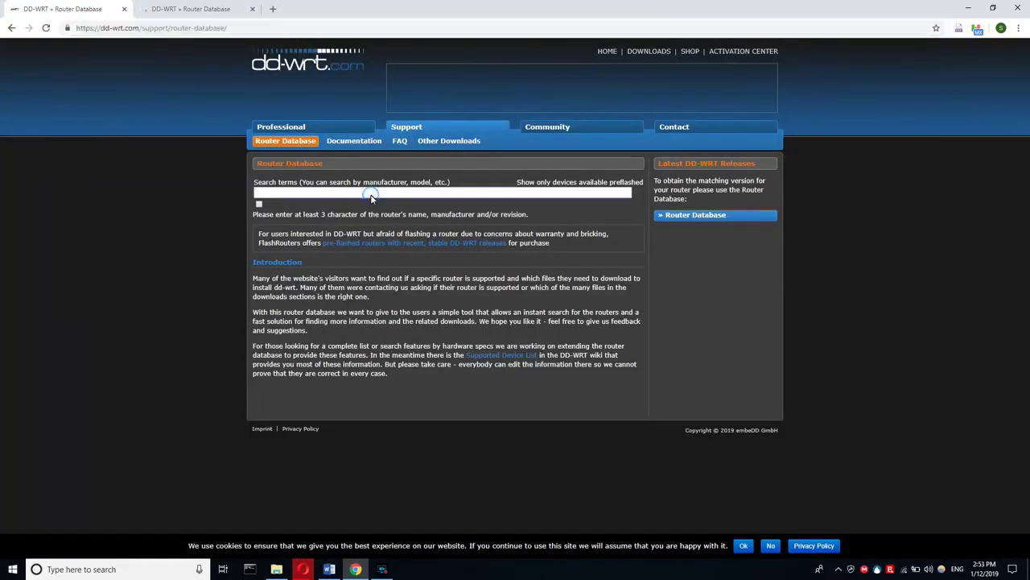
text(r8000)
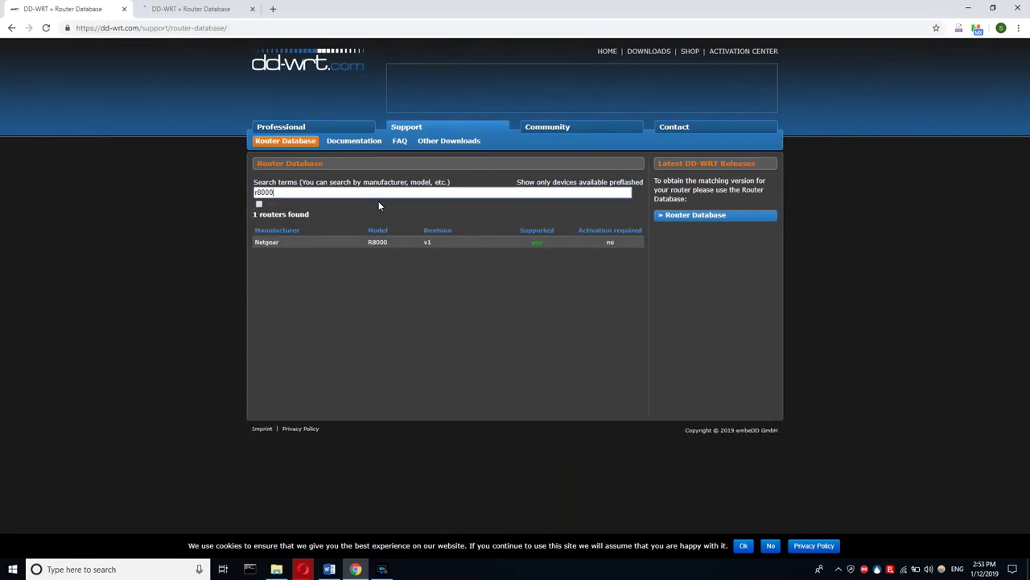
click(388, 243)
- In the second tab, search r700 and open the Netgear R7000 v1 details
key(ctrl+Tab)
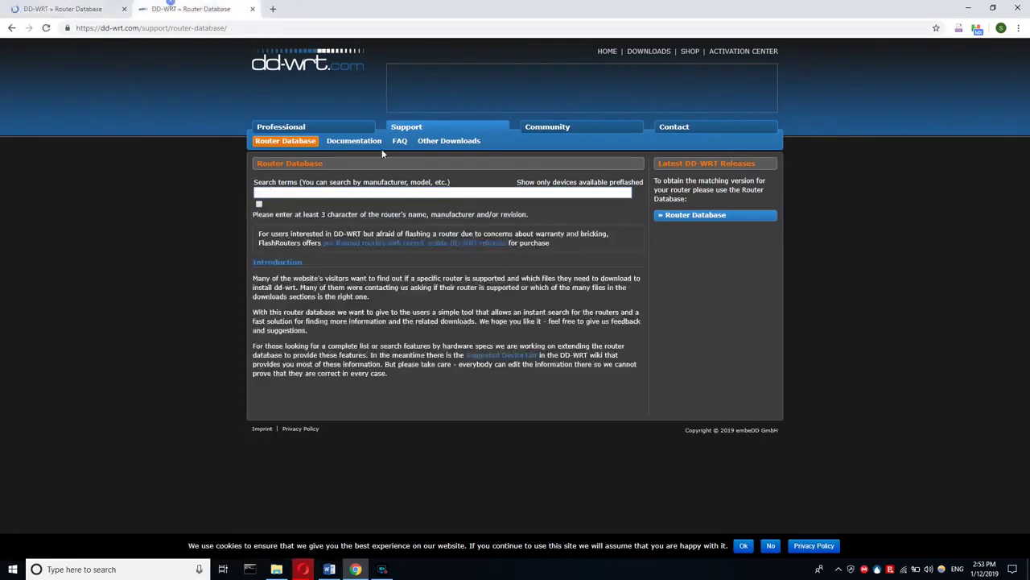
click(419, 196)
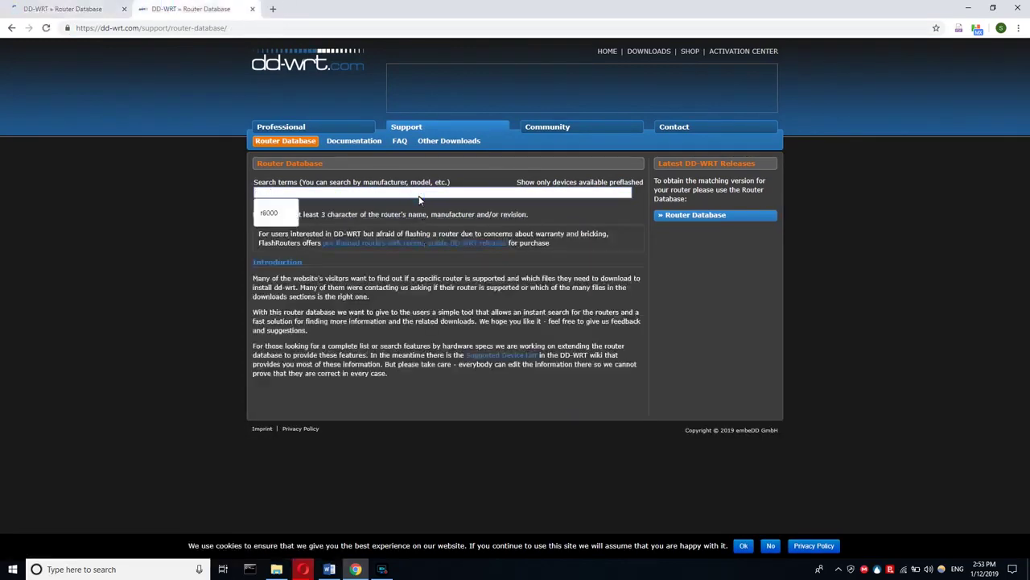
text(r8)
key(BackSpace)
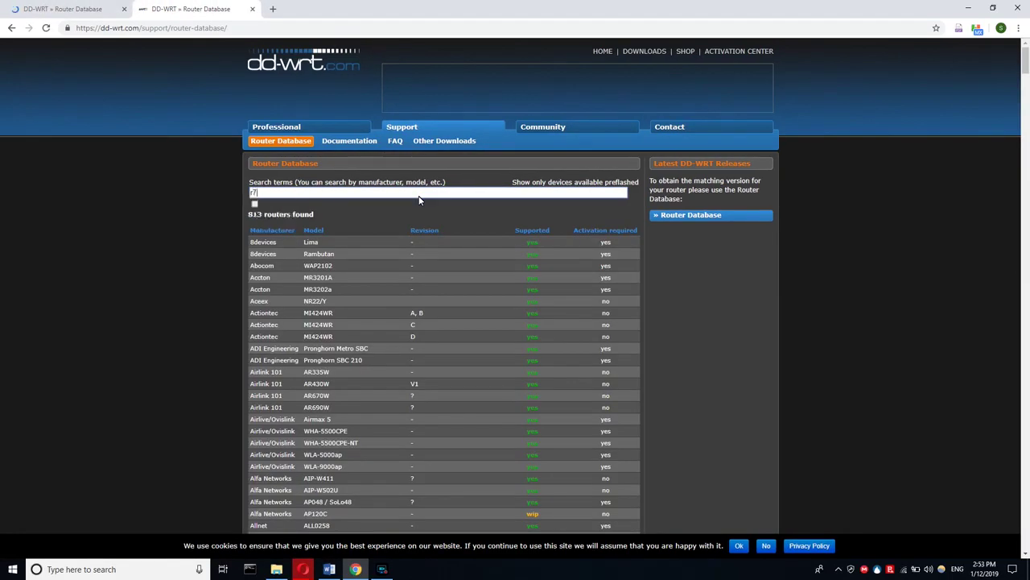
text(700)
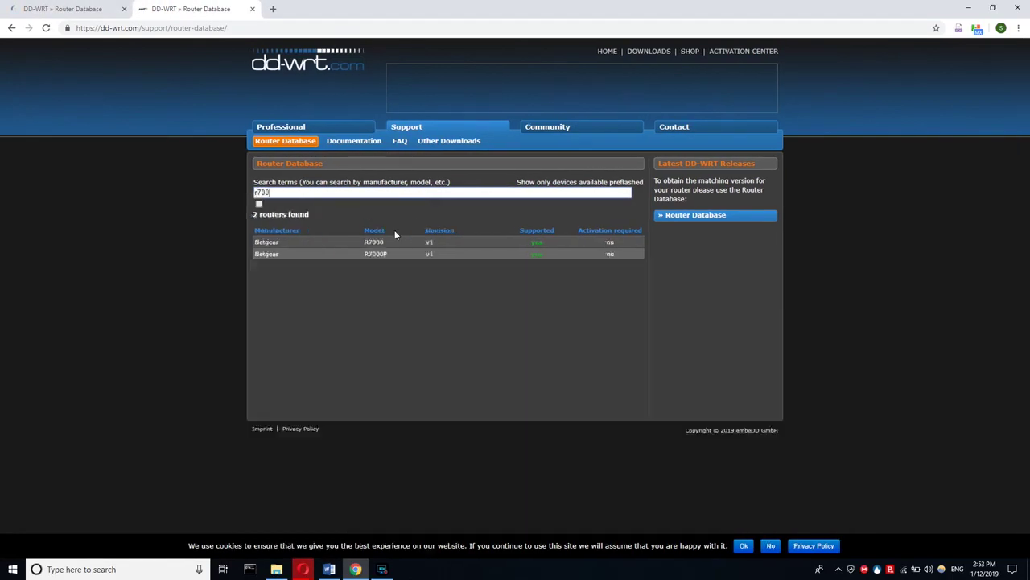
click(397, 240)
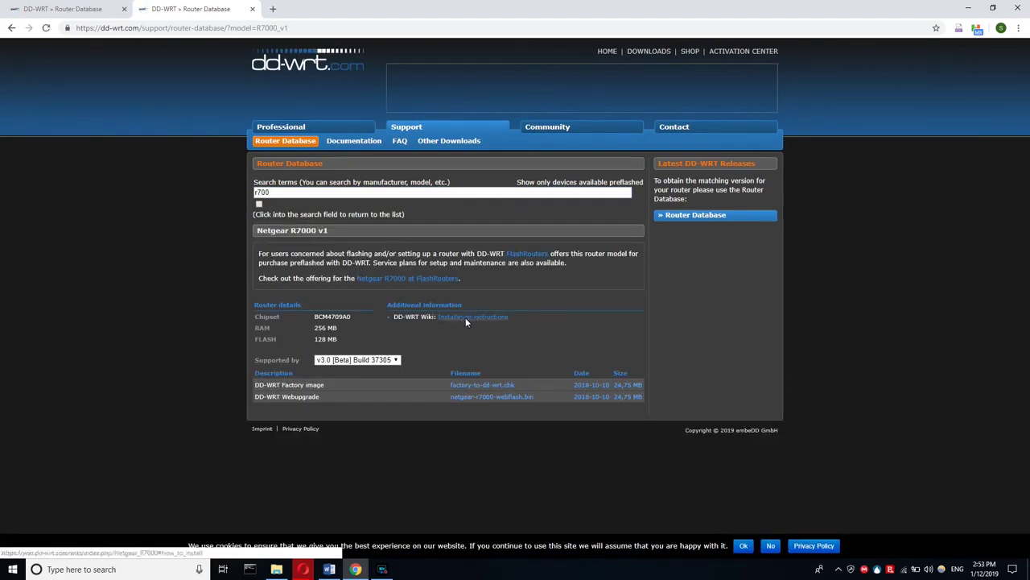
- Check the R7000 install instructions, then download factory-to-dd-wrt.chk and netgear-r8000-webflash.bin
click(465, 317)
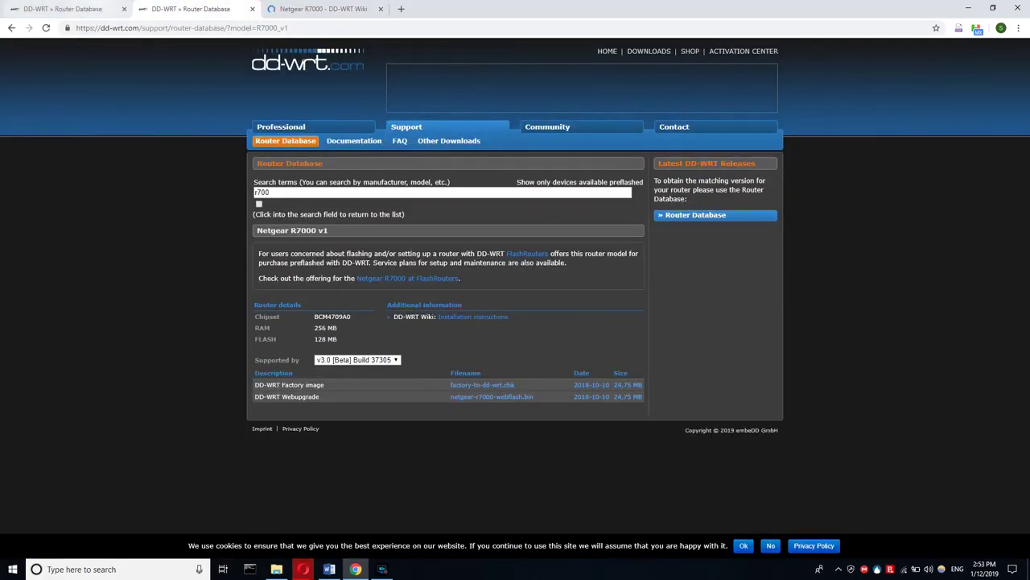
click(88, 9)
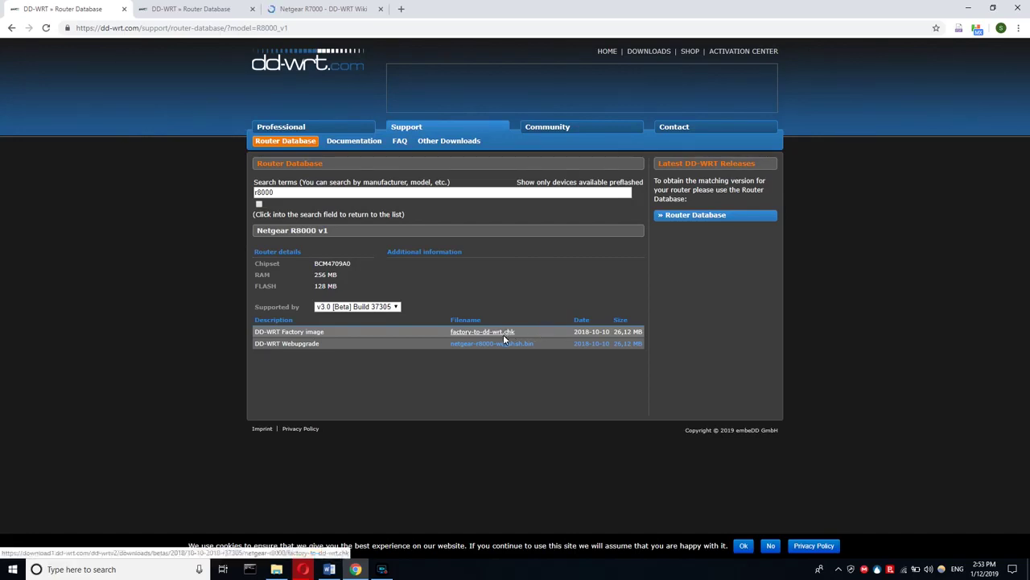
click(502, 333)
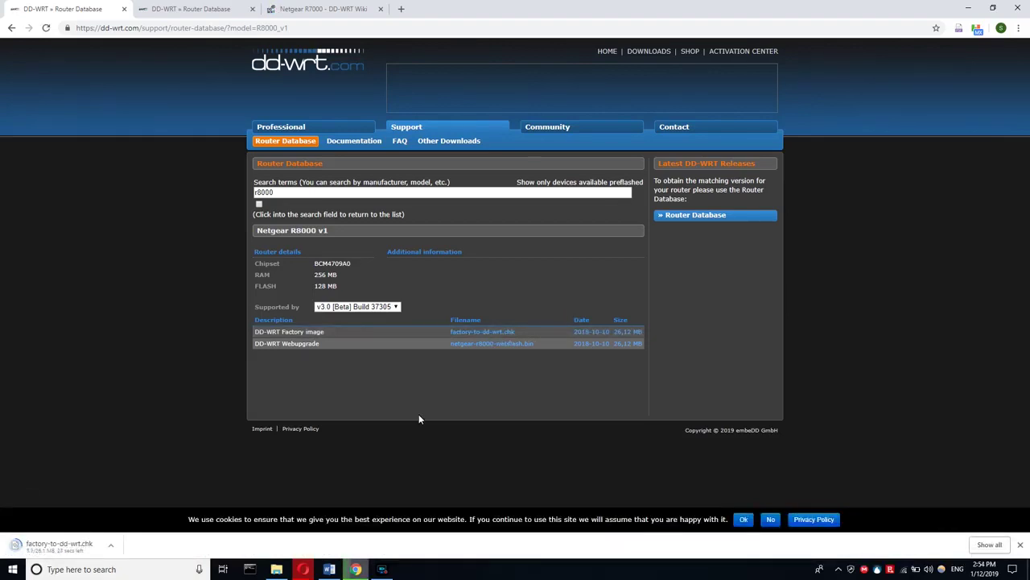
click(481, 344)
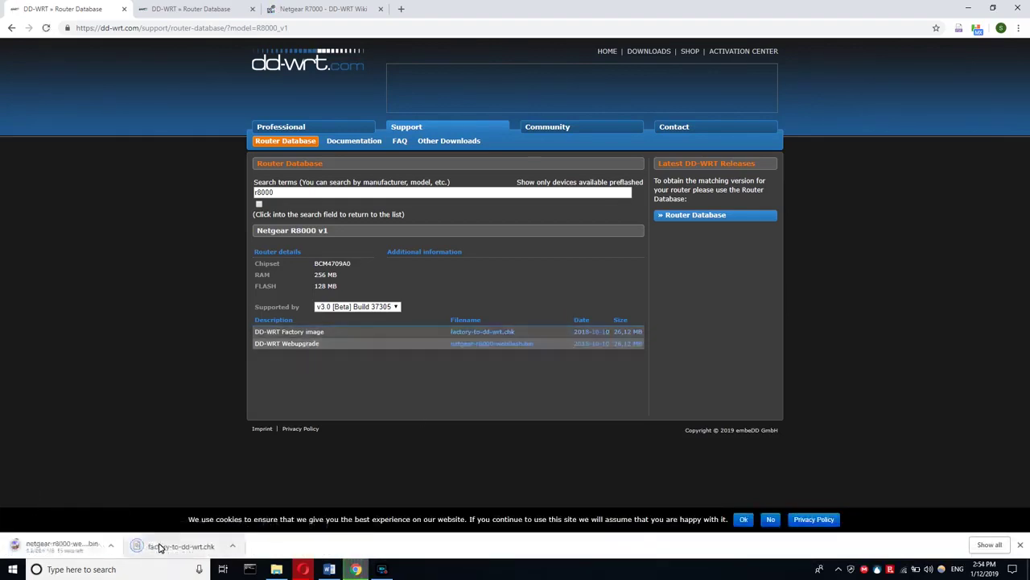
- Load the router's admin interface at 192.168.1.1 in a new tab
click(401, 8)
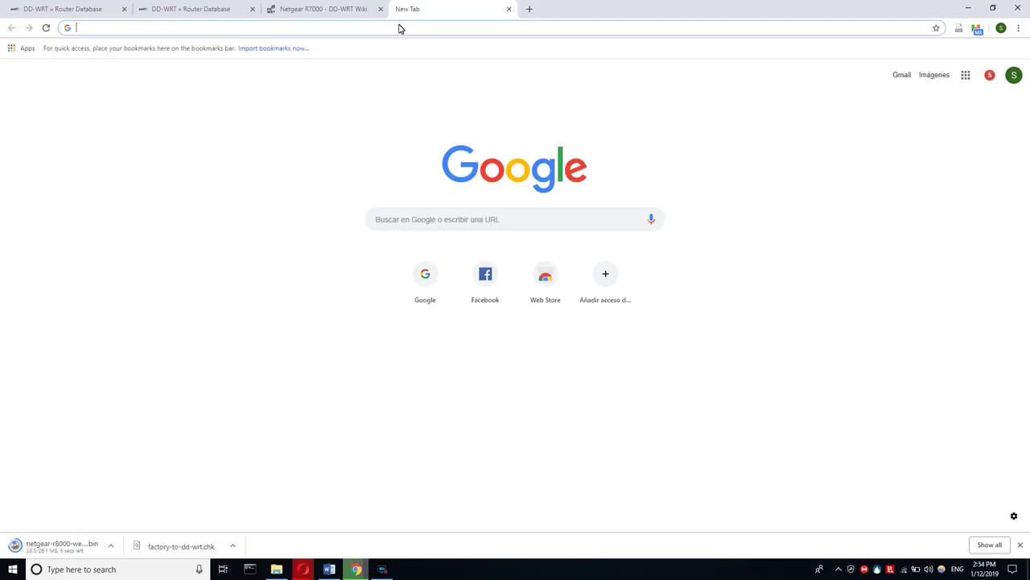
text(192.168.1.1/start.htm)
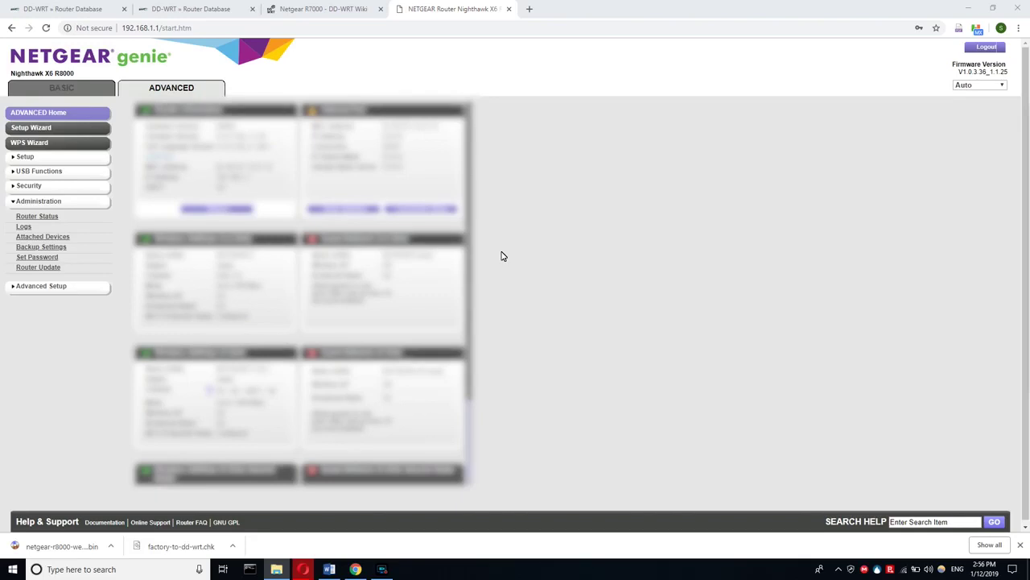
- On the Router Update page, select factory-to-dd-wrt.chk from Downloads as the upgrade file
click(515, 239)
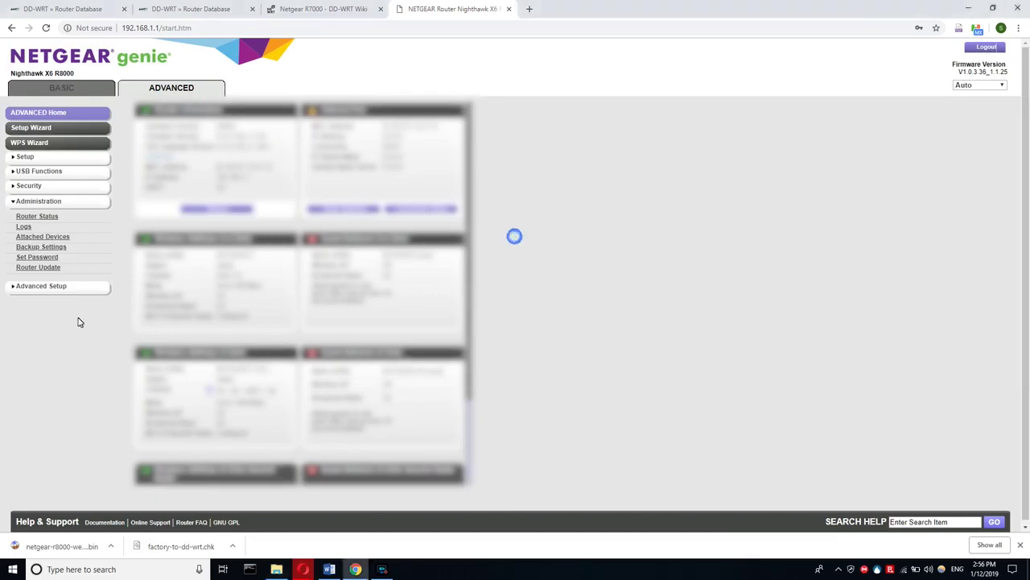
click(42, 268)
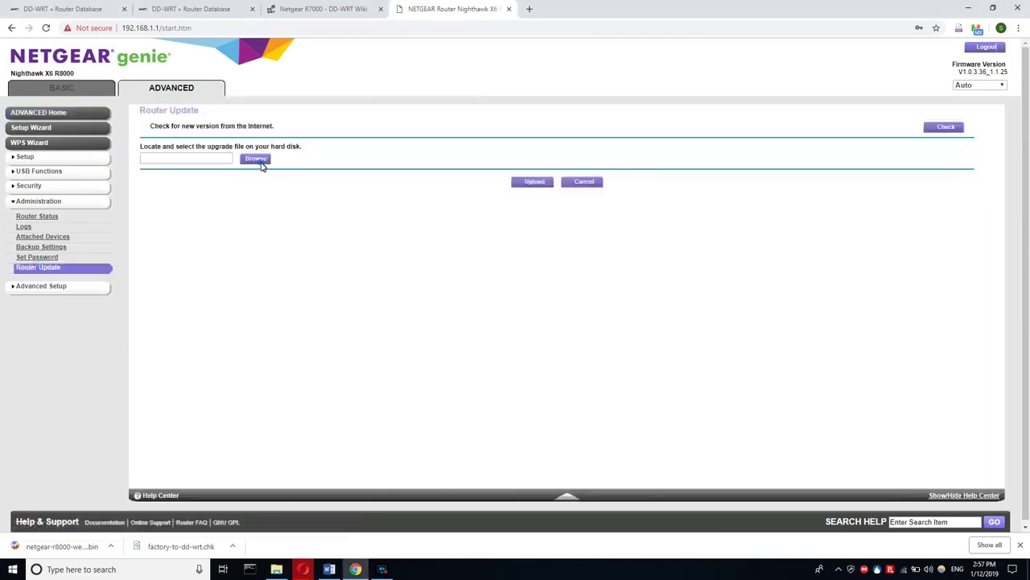
click(256, 160)
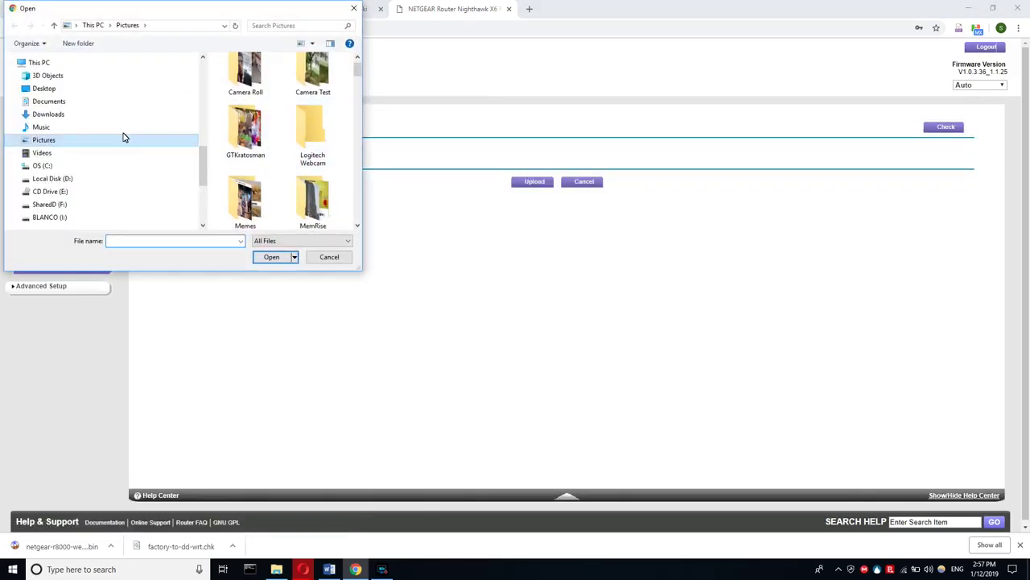
key(Escape)
click(41, 267)
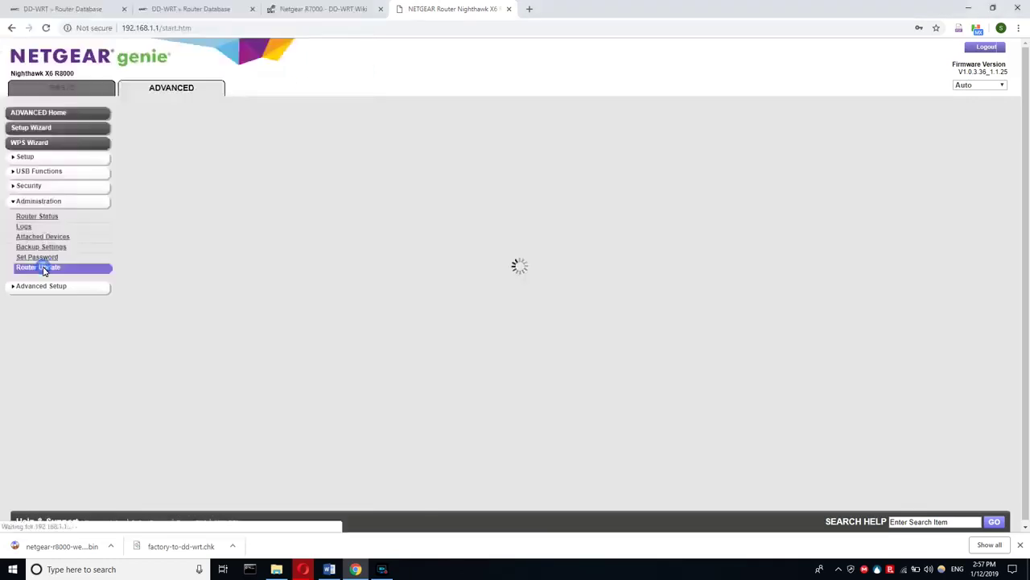
click(256, 159)
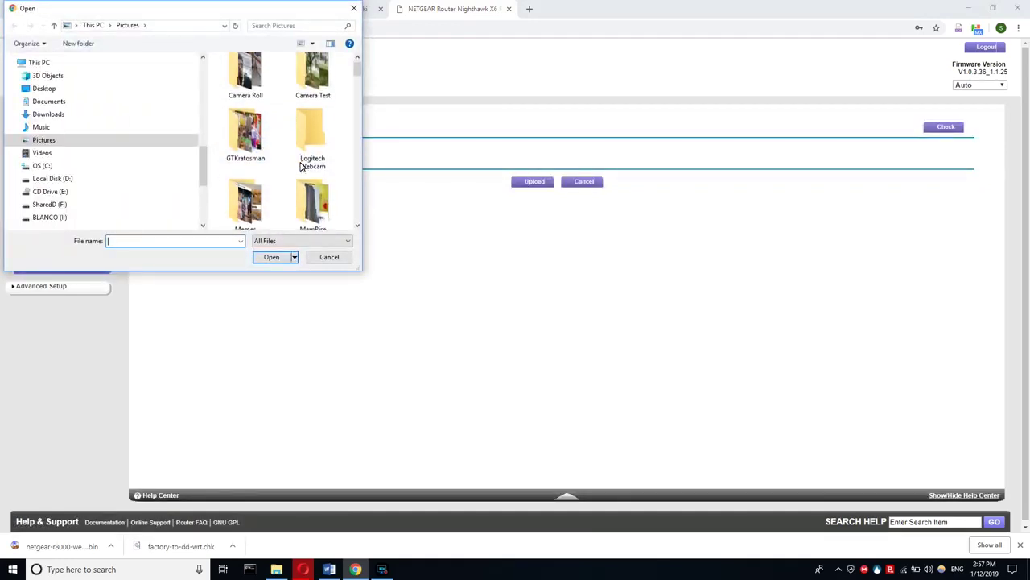
click(86, 118)
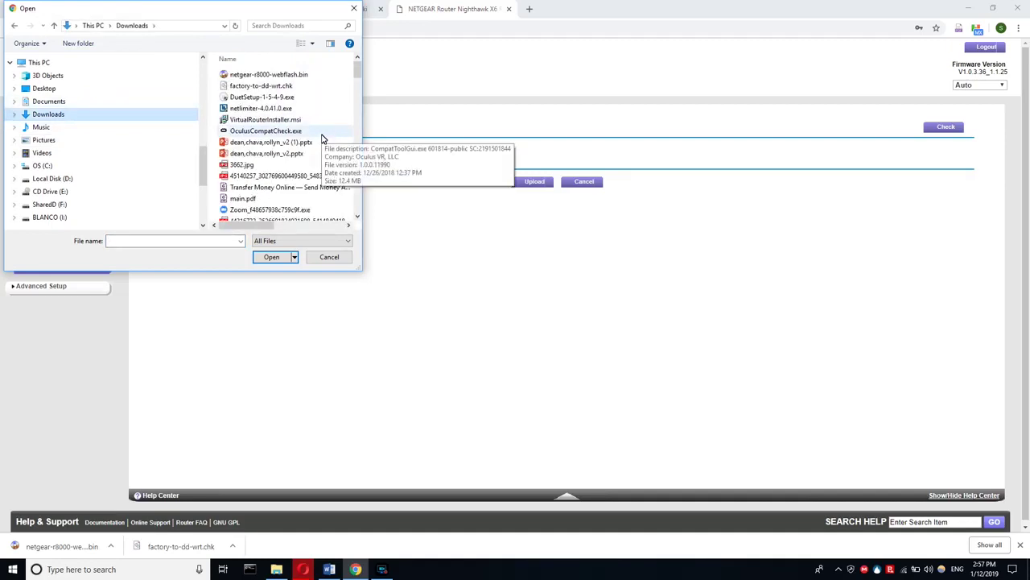
click(291, 87)
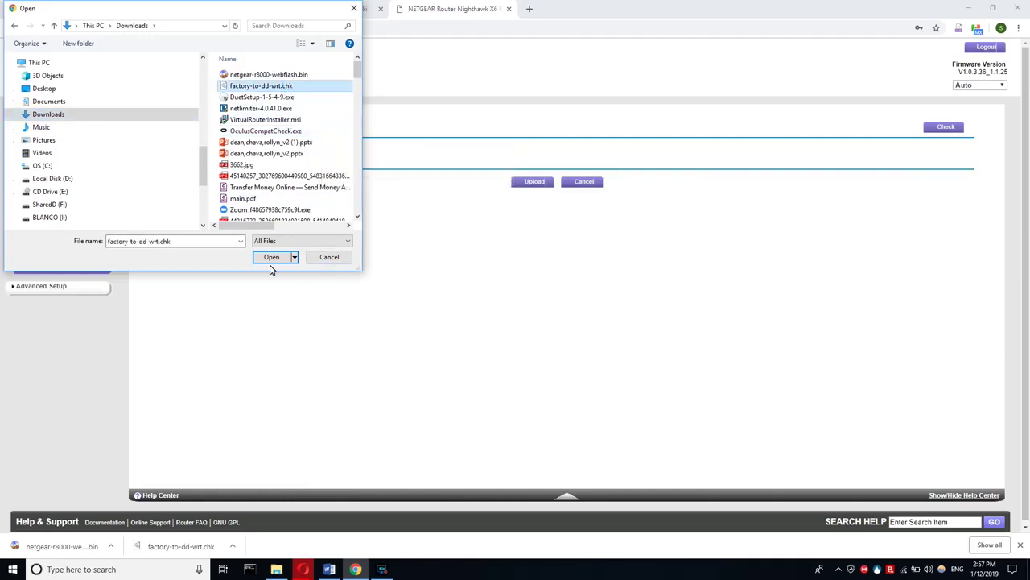
click(271, 257)
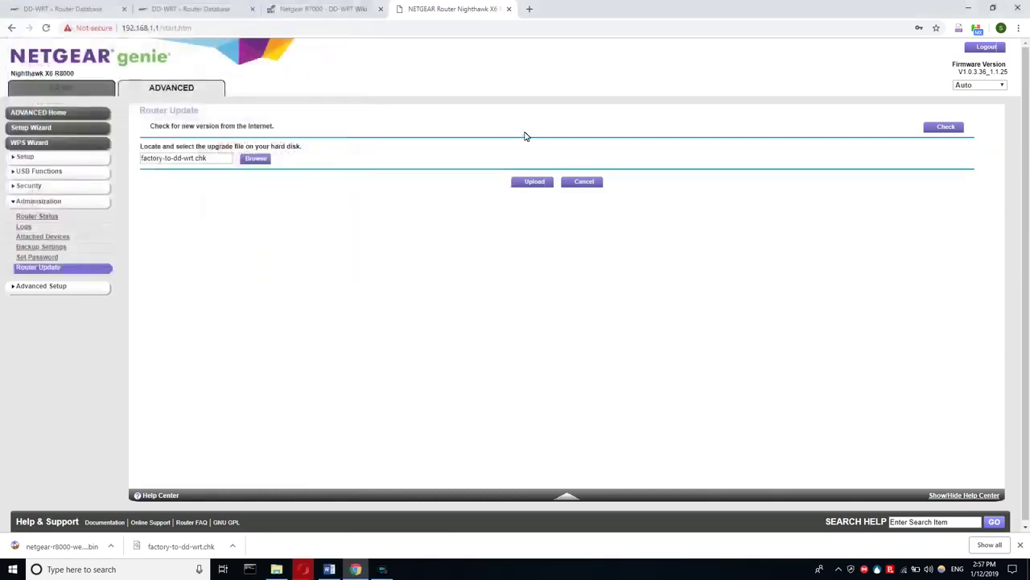
- Upload factory-to-dd-wrt.chk, confirming the connection-loss prompt and older-firmware warning
click(535, 182)
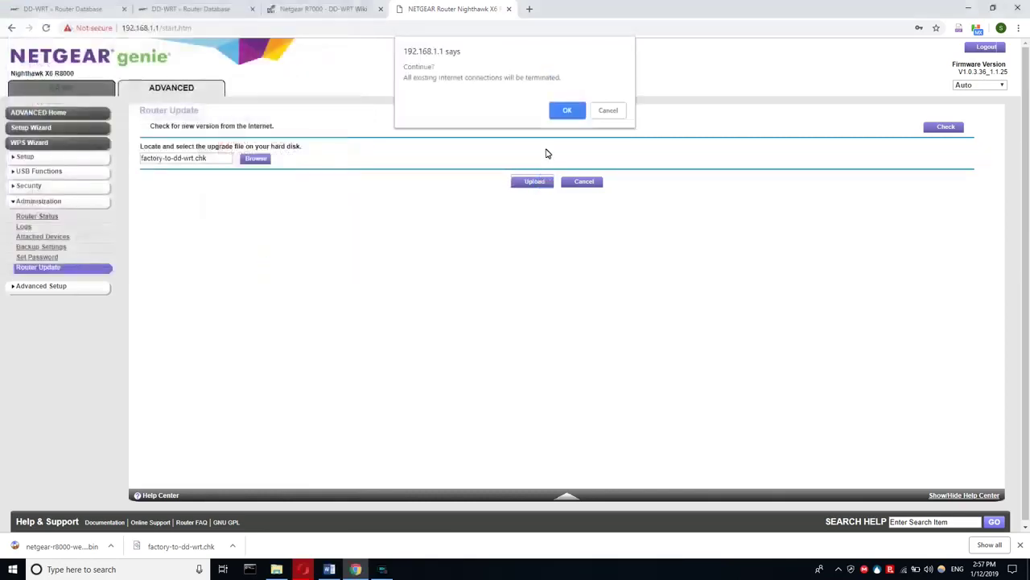
click(563, 111)
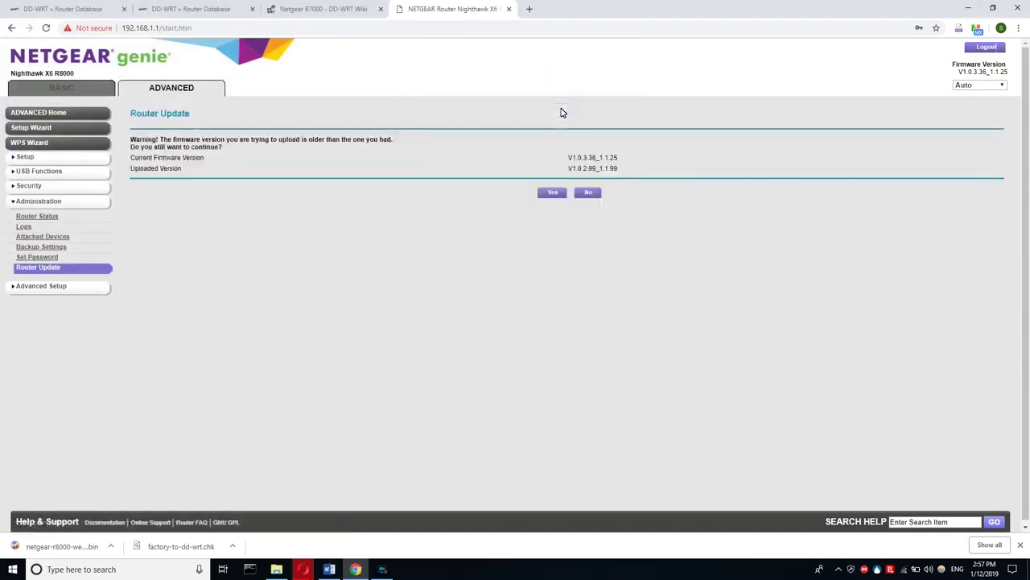
click(555, 200)
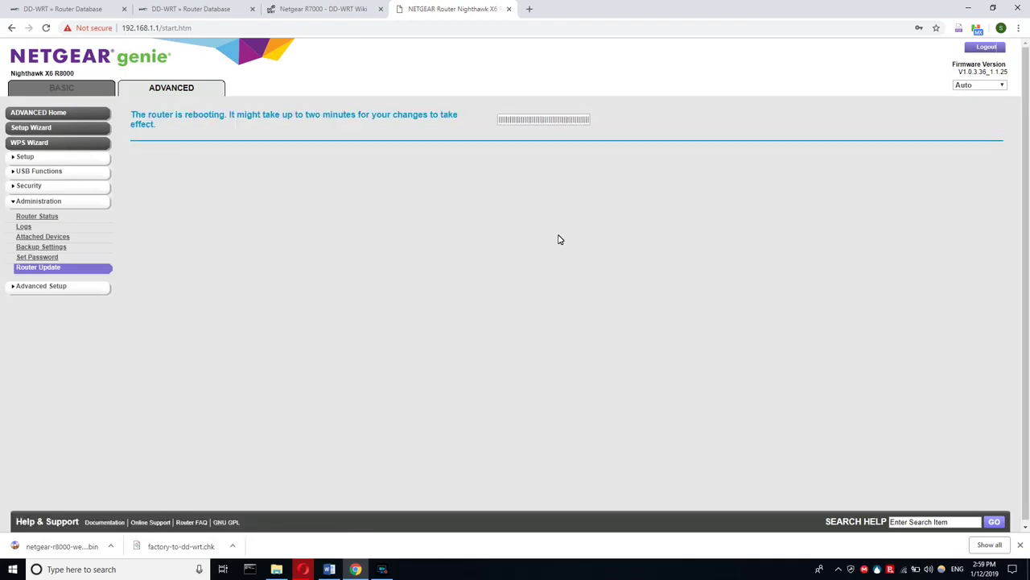
- Open the router's DD-WRT page at 192.168.1.1 in a new tab
click(528, 9)
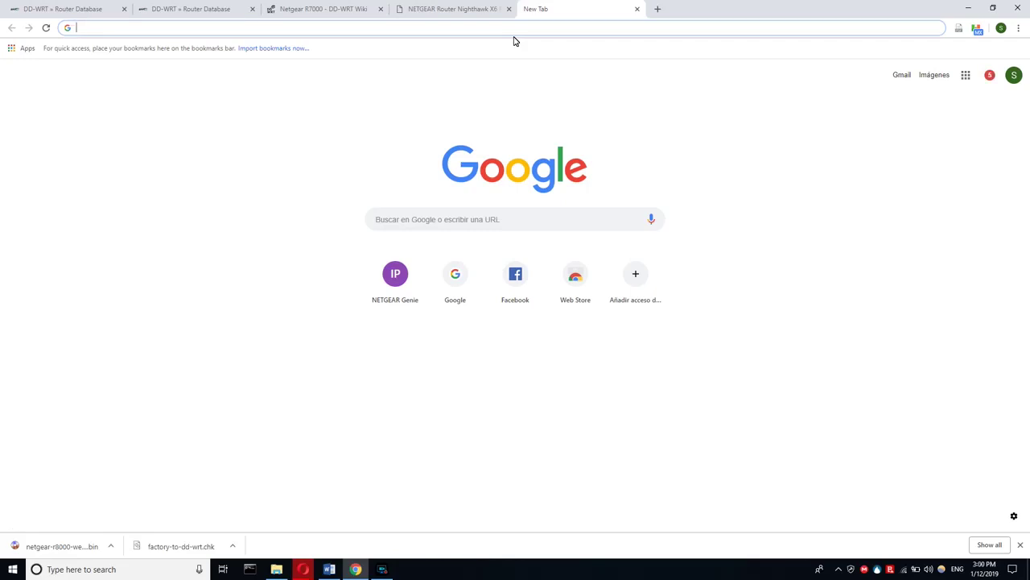
text(19)
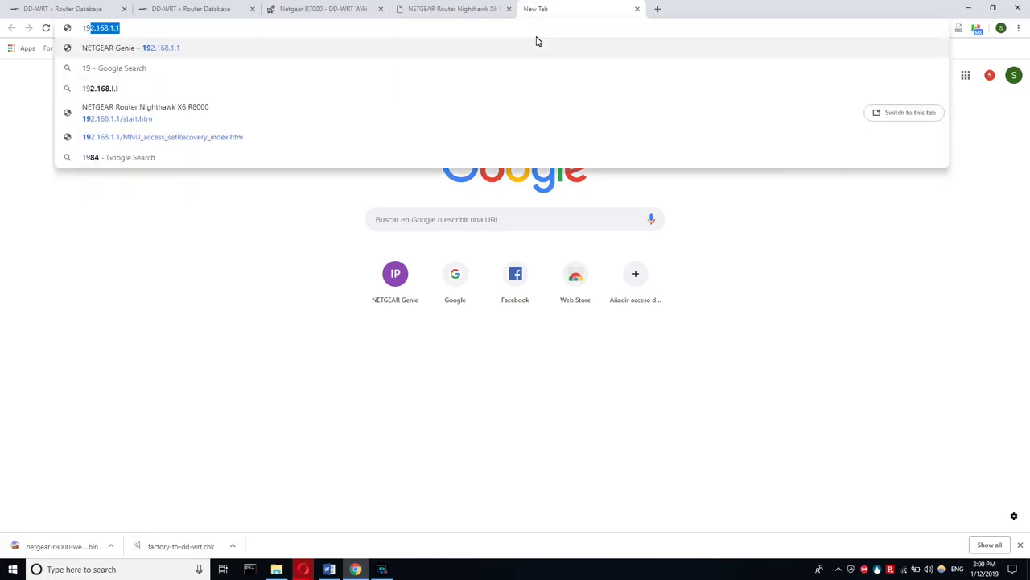
key(Return)
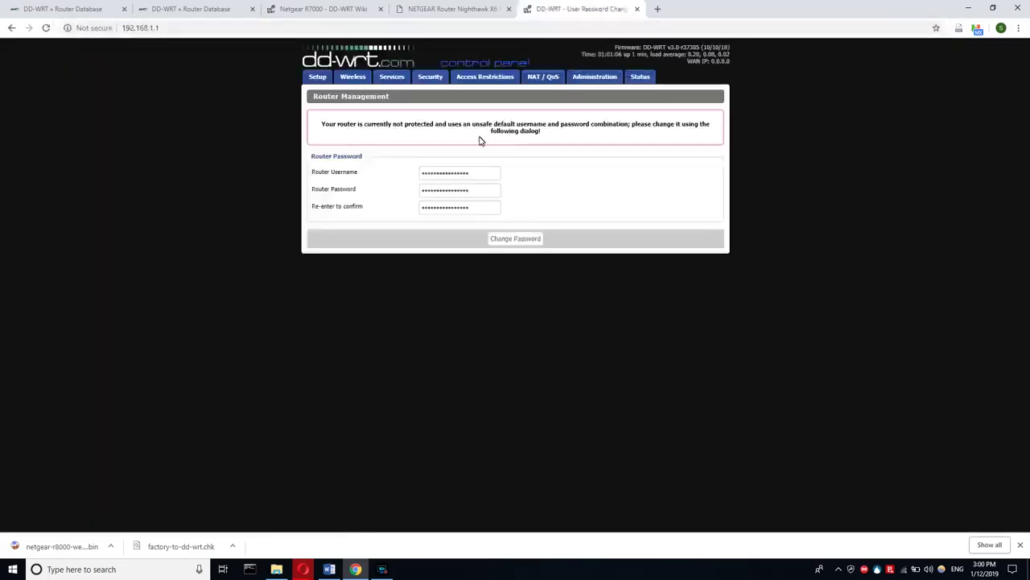
- Set the router username to 'admin' with a new password and submit with Change Password
double_click(465, 179)
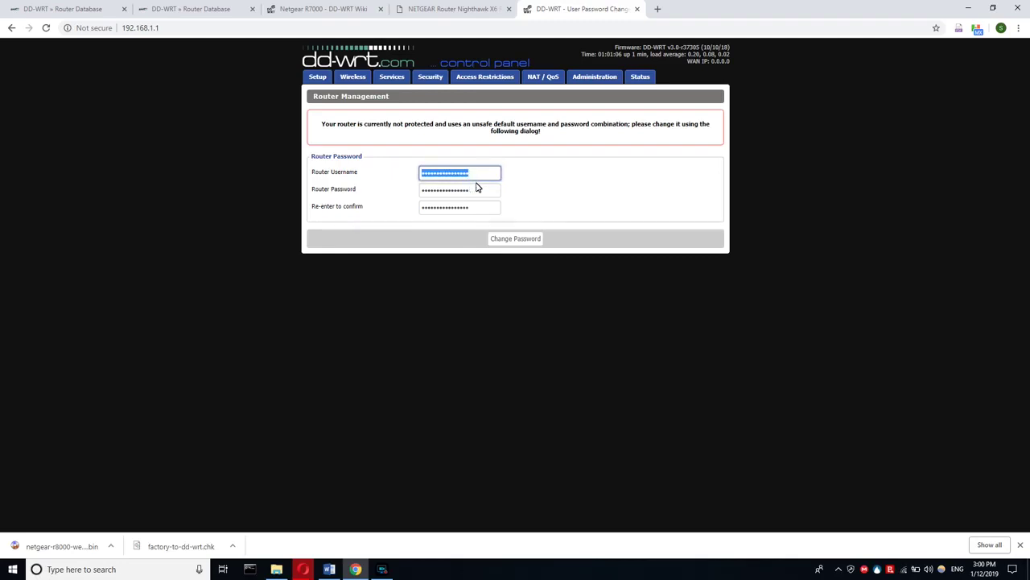
key(BackSpace)
text(admin)
double_click(479, 192)
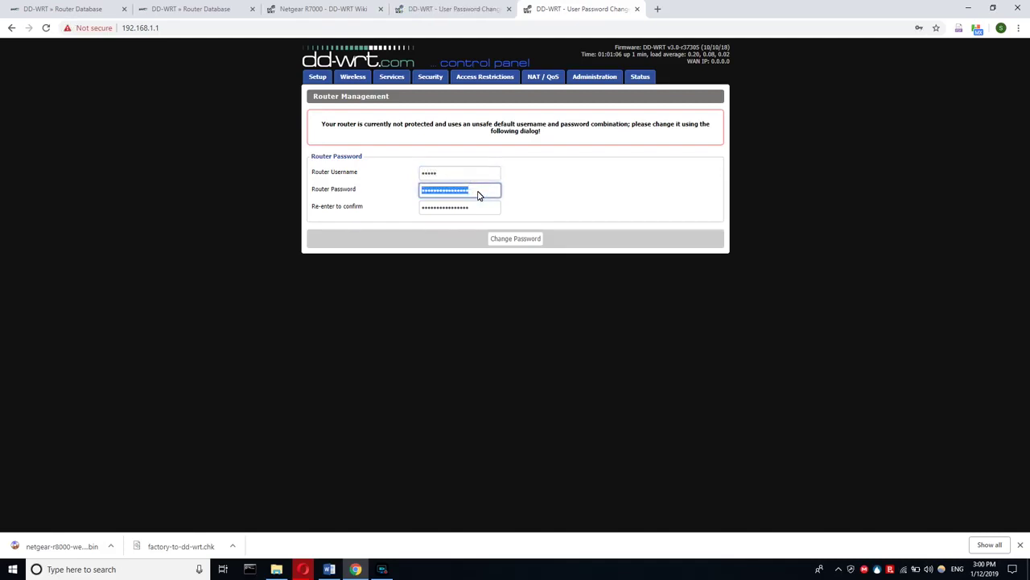
text(admin123)
key(Tab)
text(admin123)
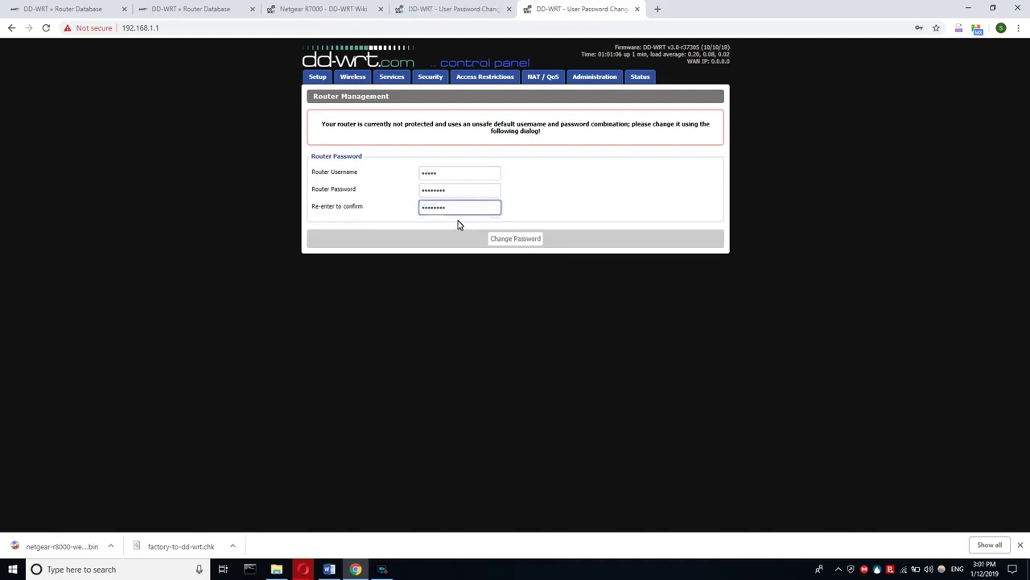
click(508, 239)
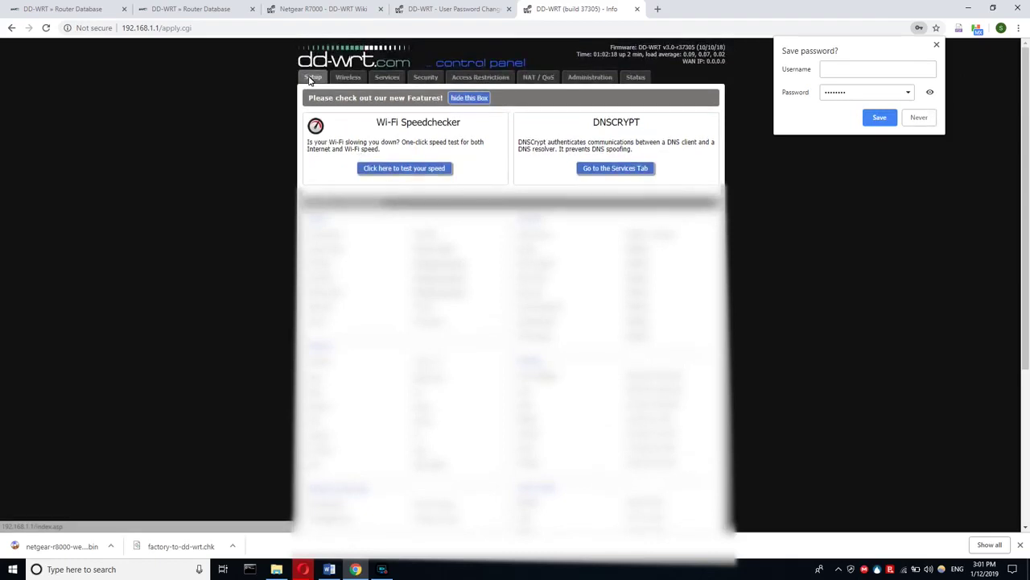
- Go to the Administration tab's Firmware Upgrade sub-page
click(583, 80)
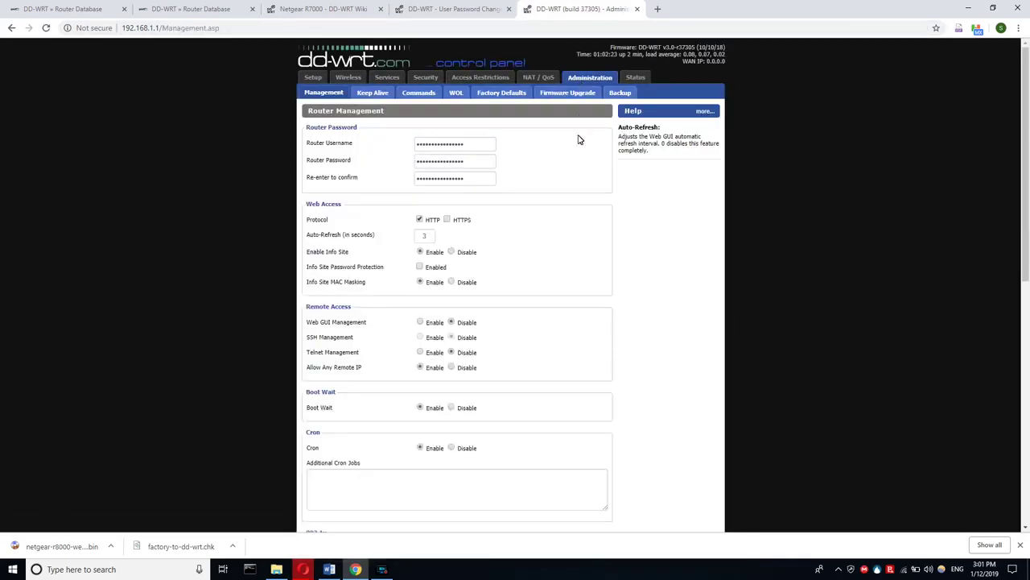
scroll(589, 183, down, 10)
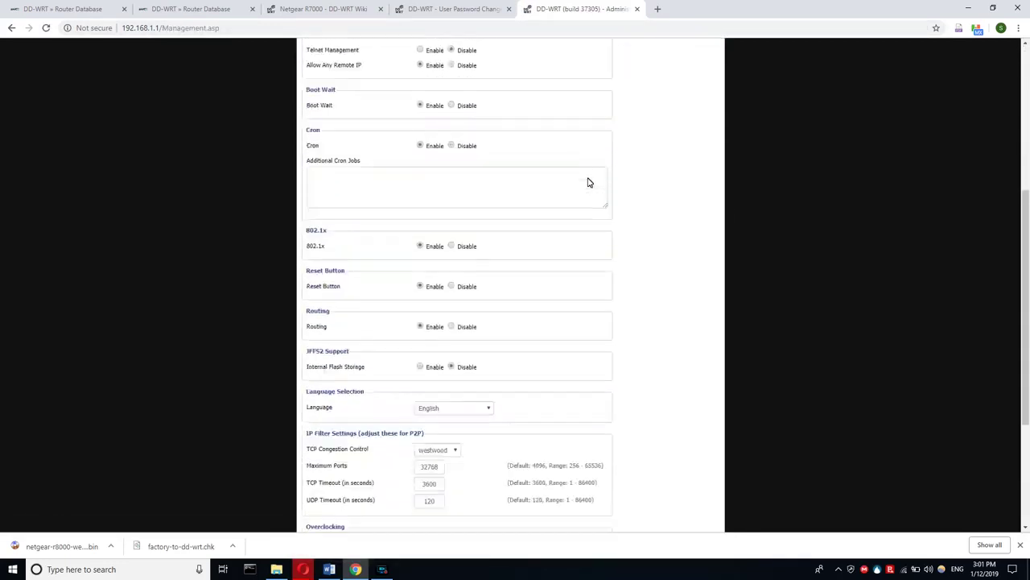
scroll(588, 183, down, 1)
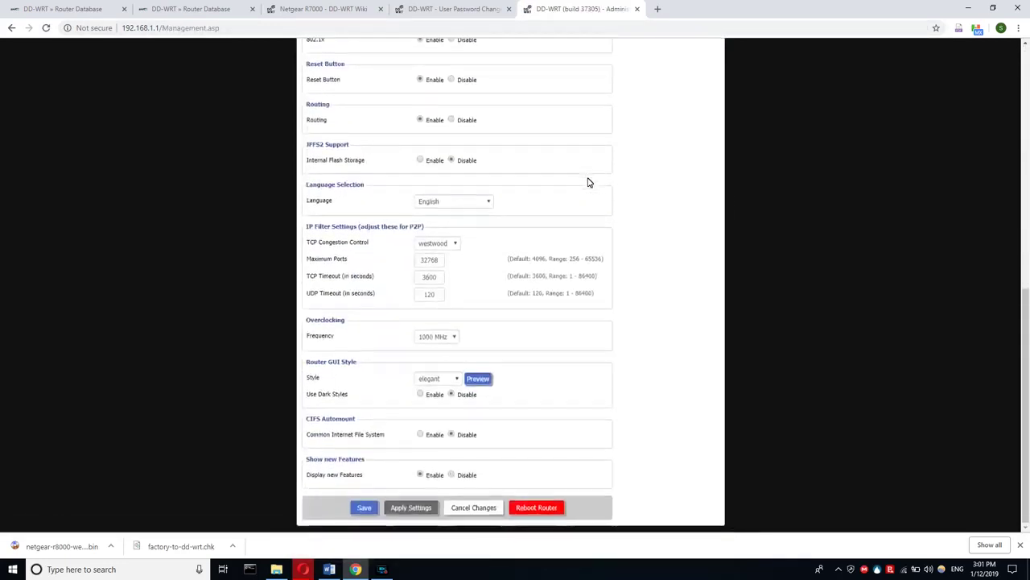
scroll(589, 182, up, 11)
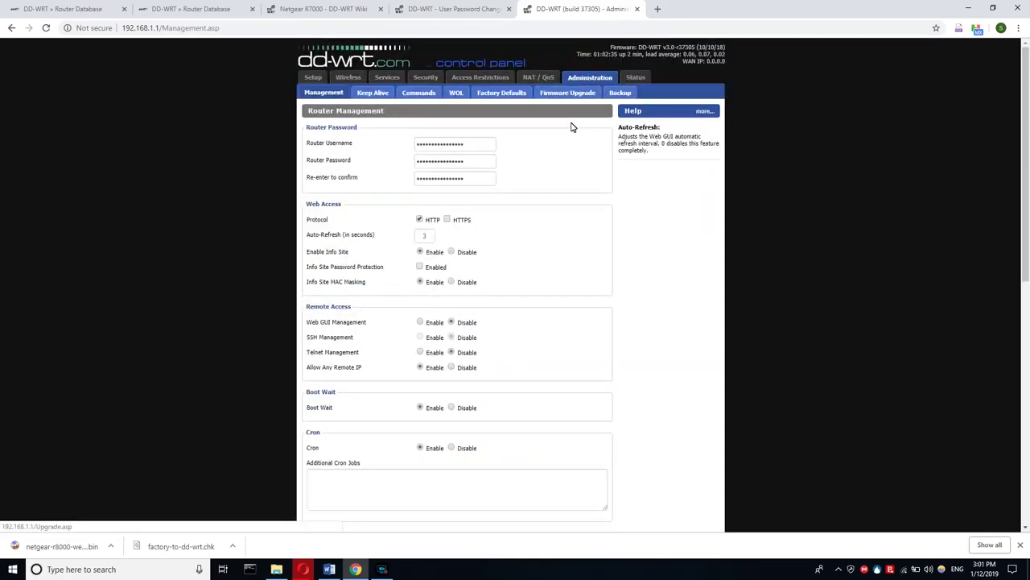
right_click(566, 97)
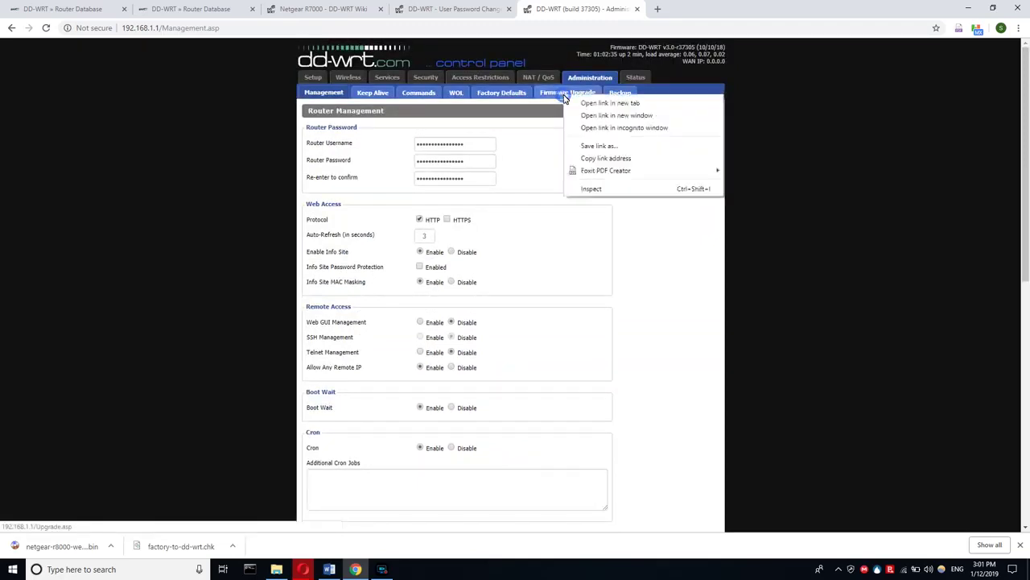
click(559, 97)
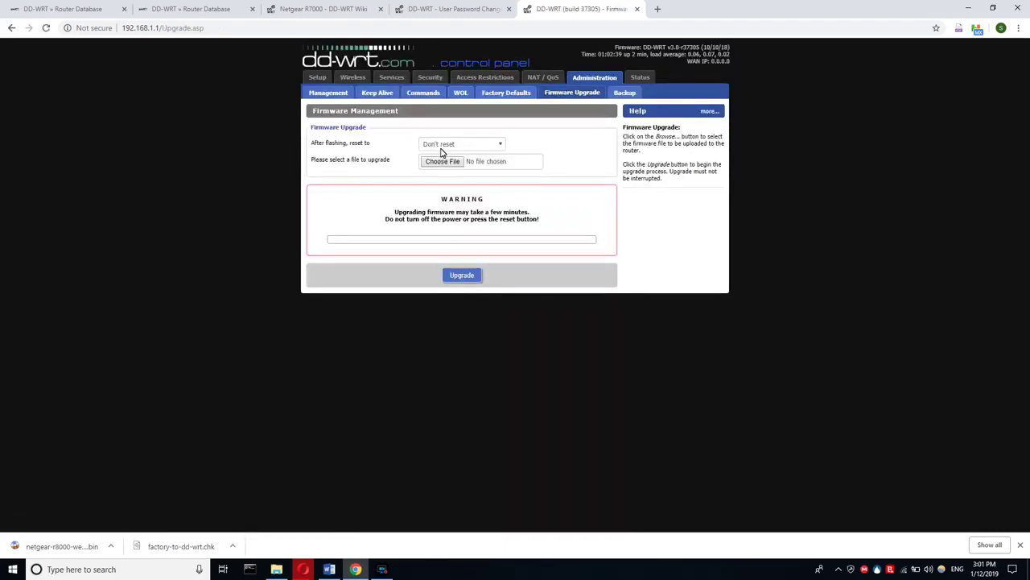
- Set 'After flashing, reset to' to Reset to Default settings
click(442, 148)
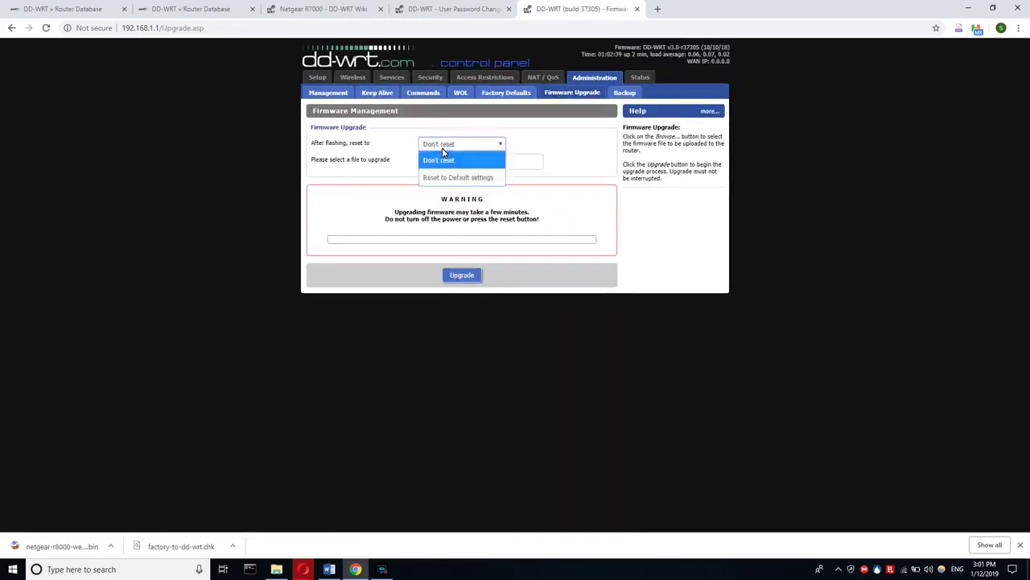
click(443, 148)
click(442, 150)
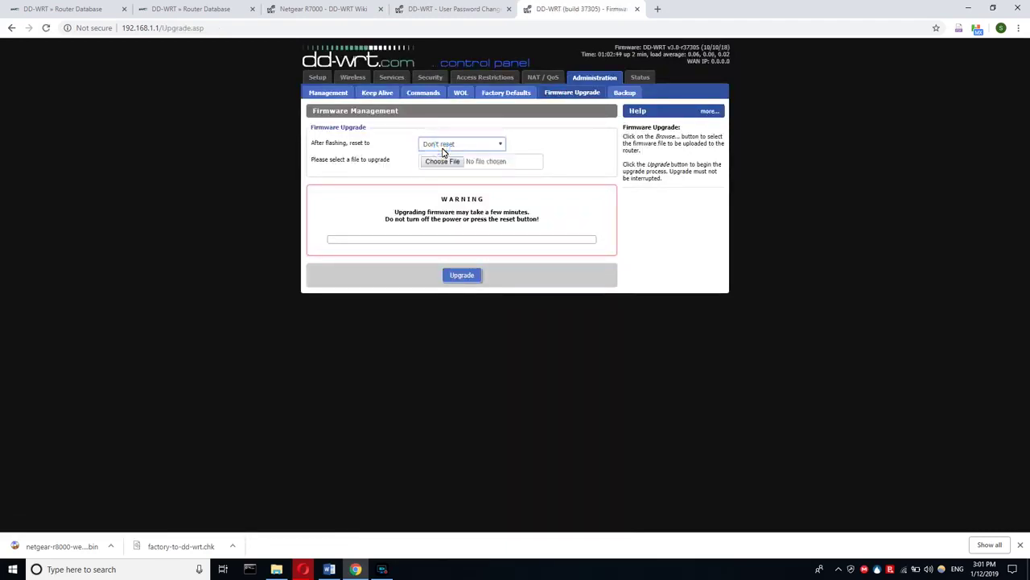
click(442, 148)
click(450, 176)
- Choose netgear-r8000-webflash.bin as the firmware file and start the upgrade
click(445, 166)
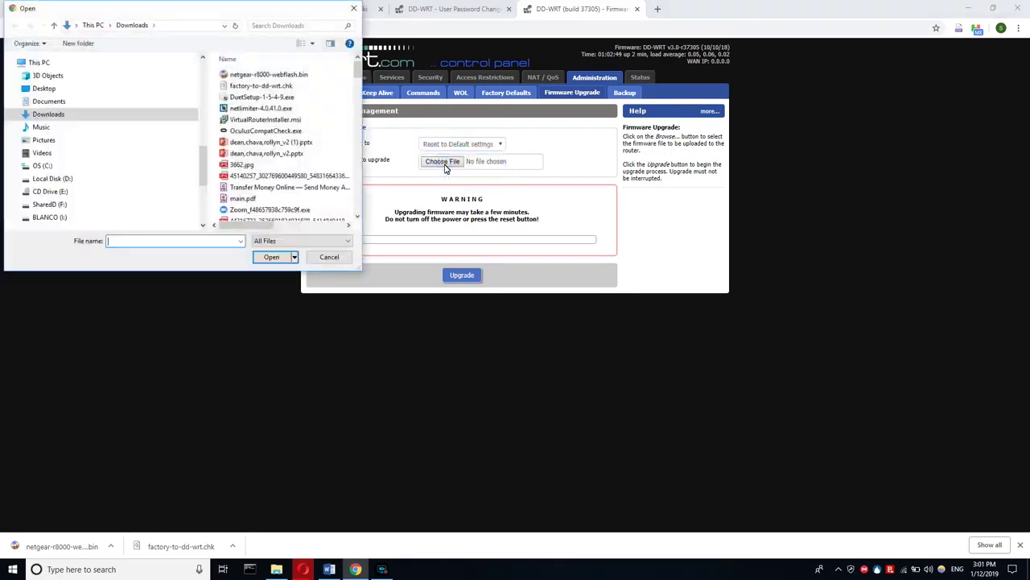
click(250, 74)
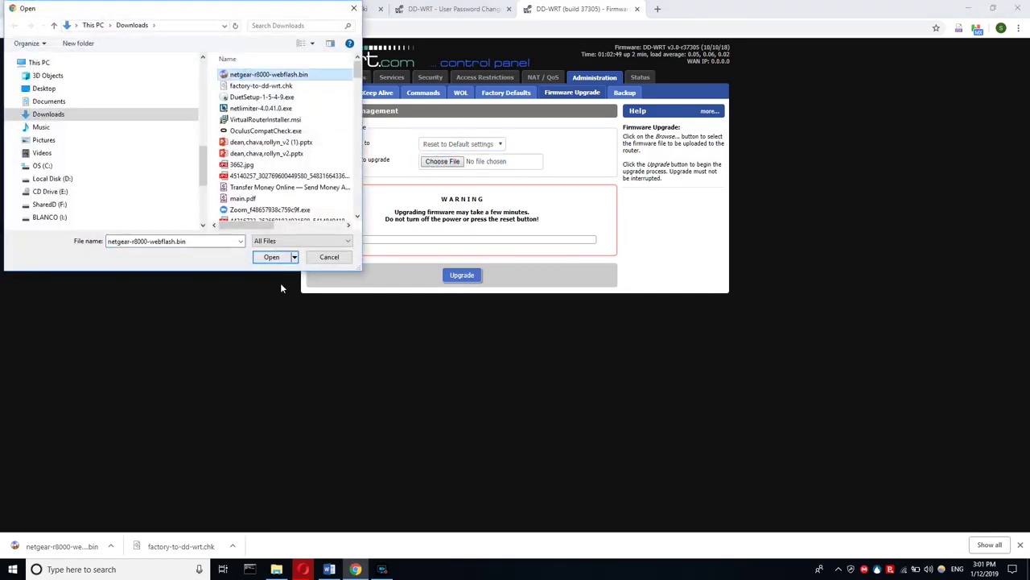
click(271, 257)
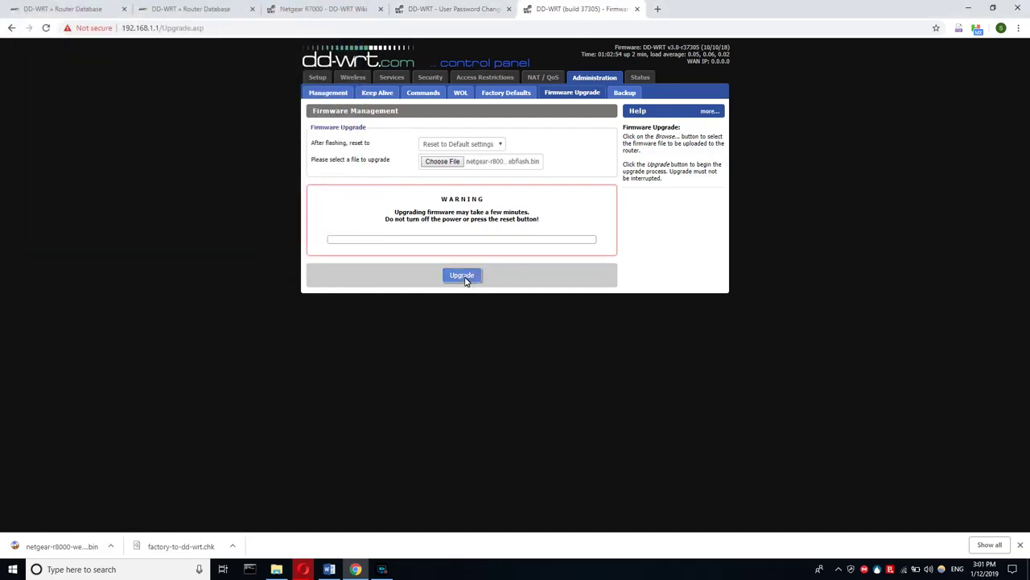
click(464, 278)
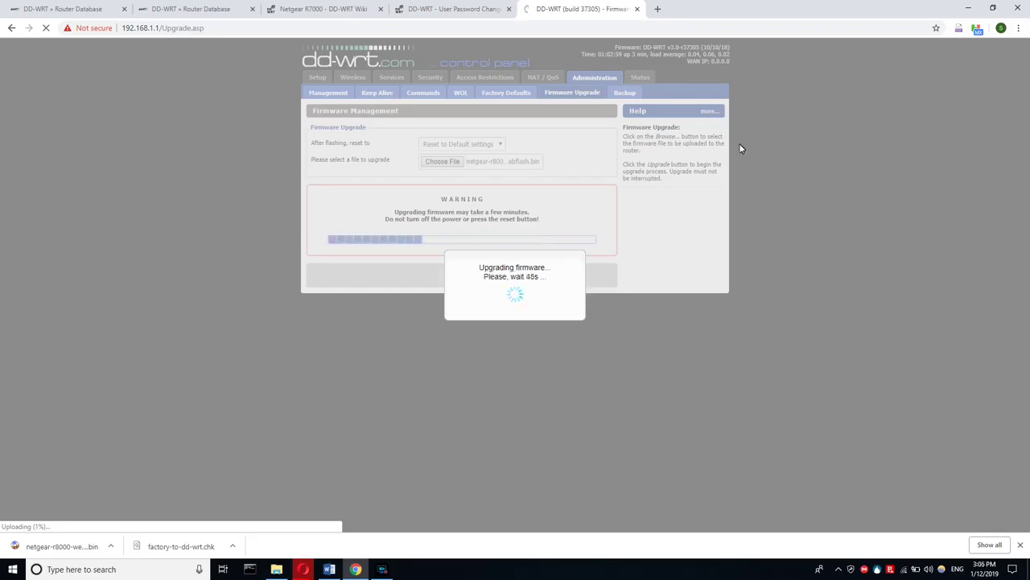
- Open a new browser tab while the DD-WRT firmware upgrade countdown runs
click(658, 9)
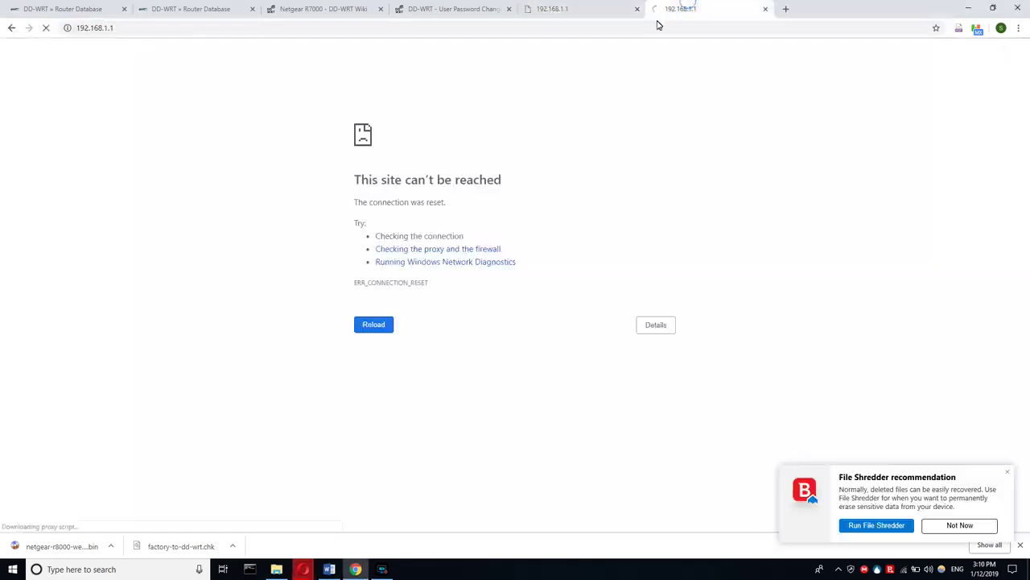
- Reload 192.168.1.1 and move the command prompt window out of the way
click(653, 29)
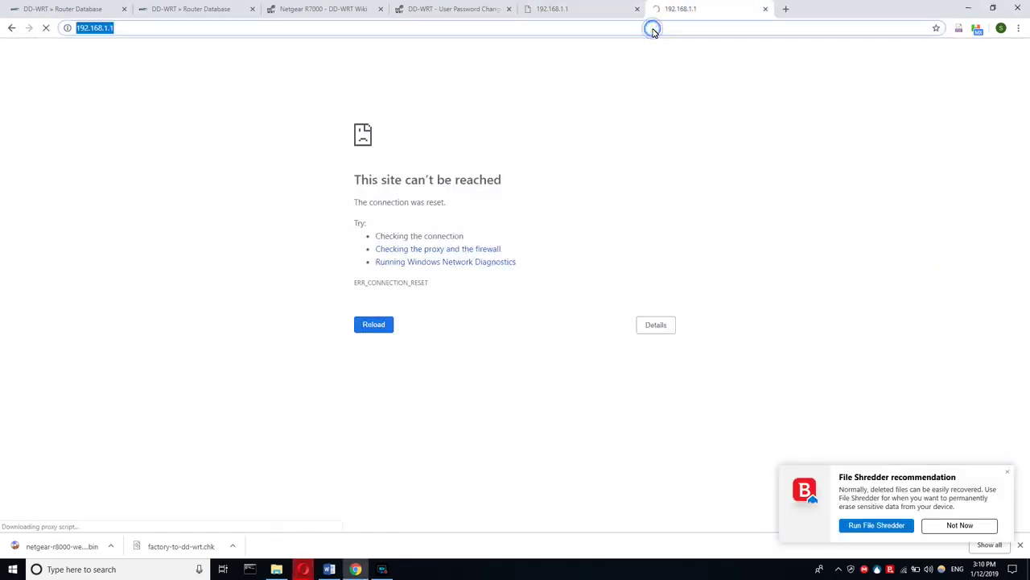
key(Return)
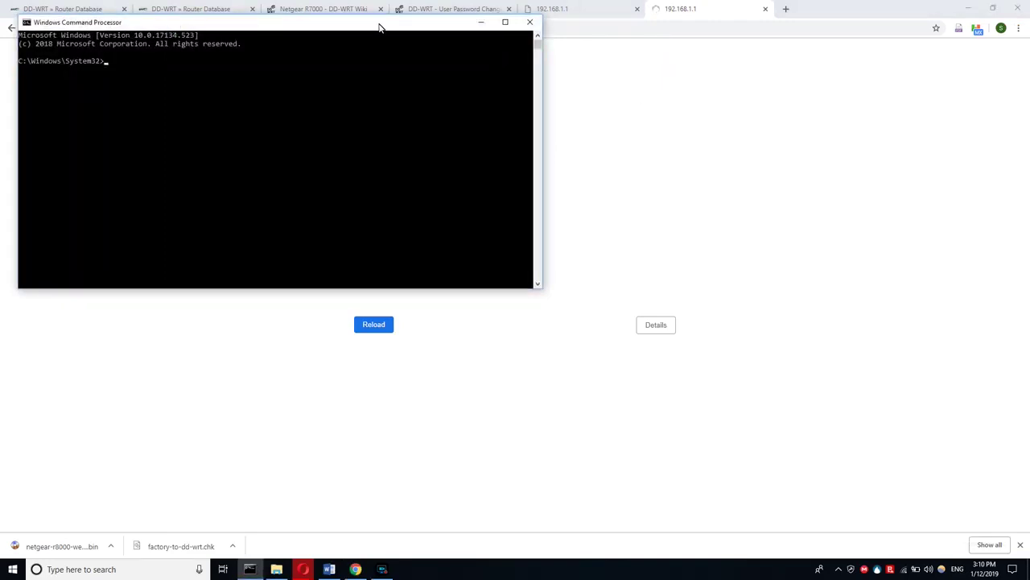
drag(380, 27, 1029, 161)
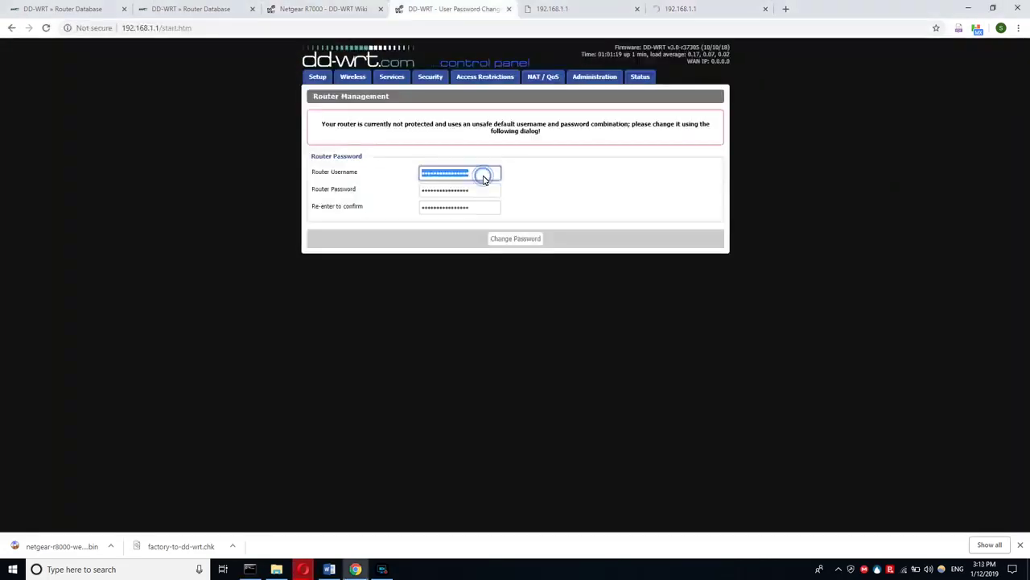
- Re-enter 192.168.1.1 and reload until the DD-WRT Router Management page appears
click(504, 242)
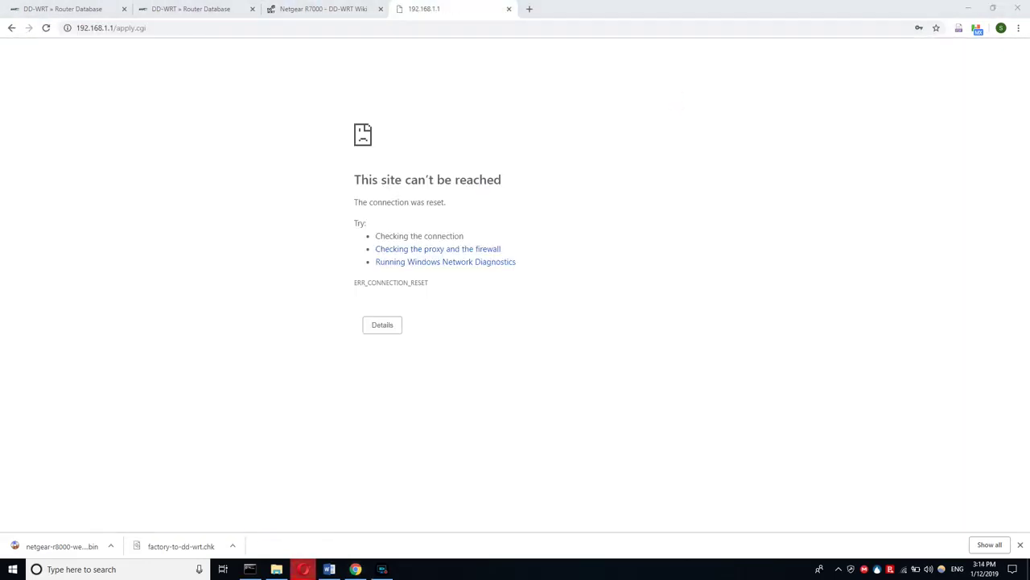
click(425, 32)
text(192.168.1.1)
key(Return)
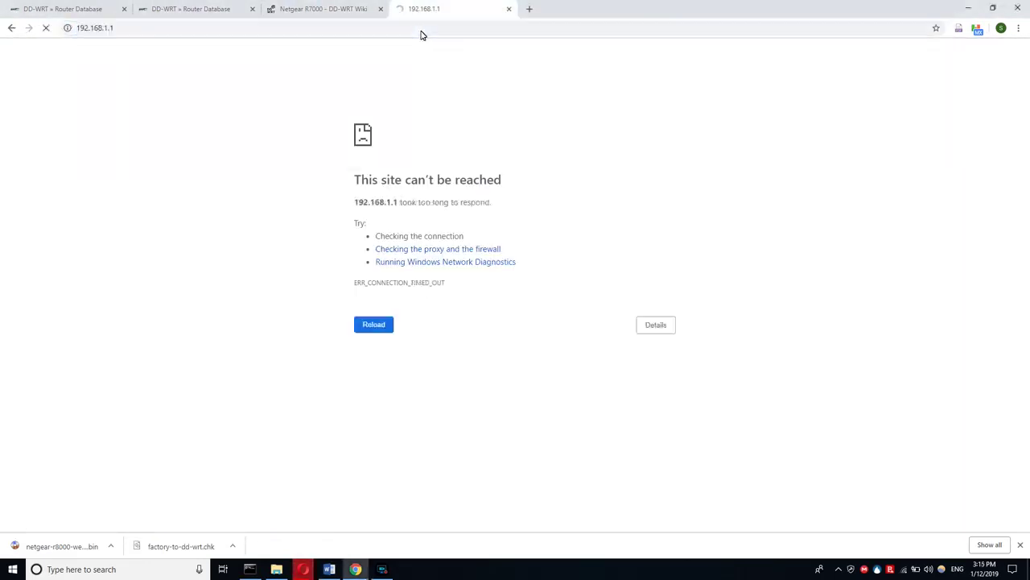
click(422, 33)
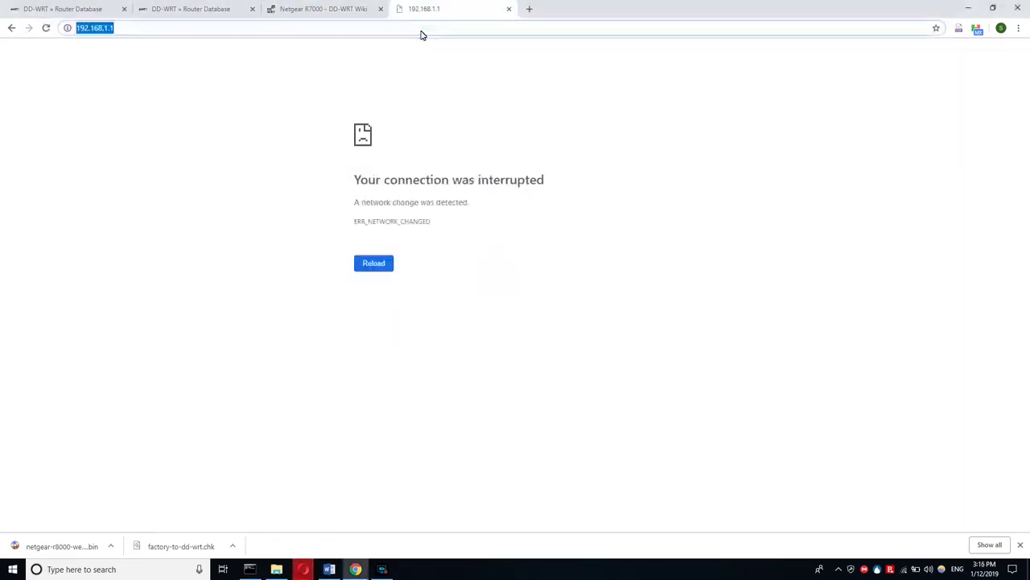
key(Return)
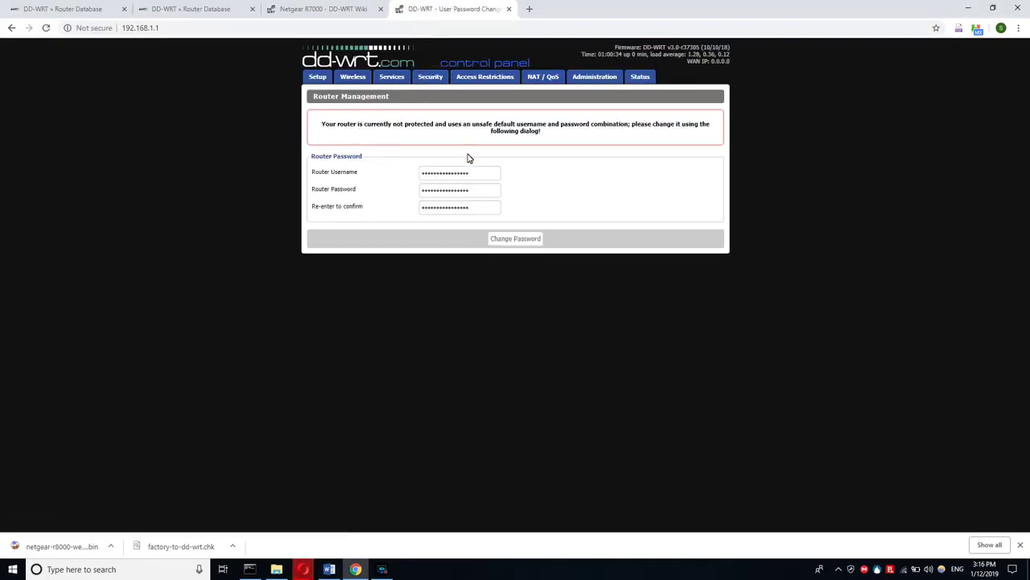
- Type the new router username, password and matching confirmation into the Router Management form
double_click(467, 181)
text(ad)
double_click(472, 195)
text(a)
double_click(469, 207)
text(a)
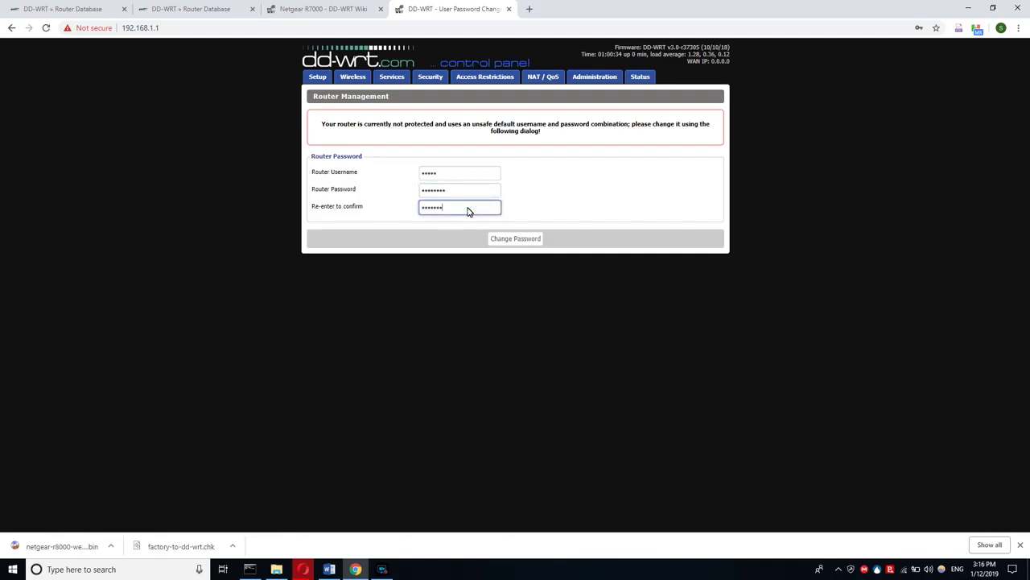